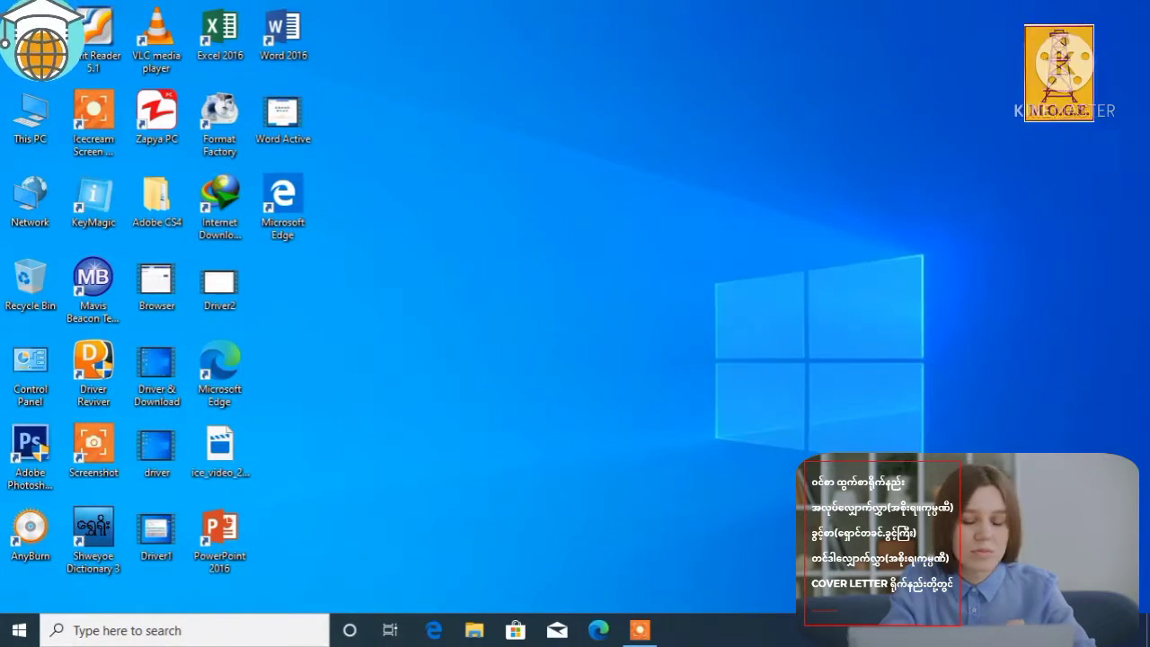
Refresh the desktop twice
right_click(687, 451)
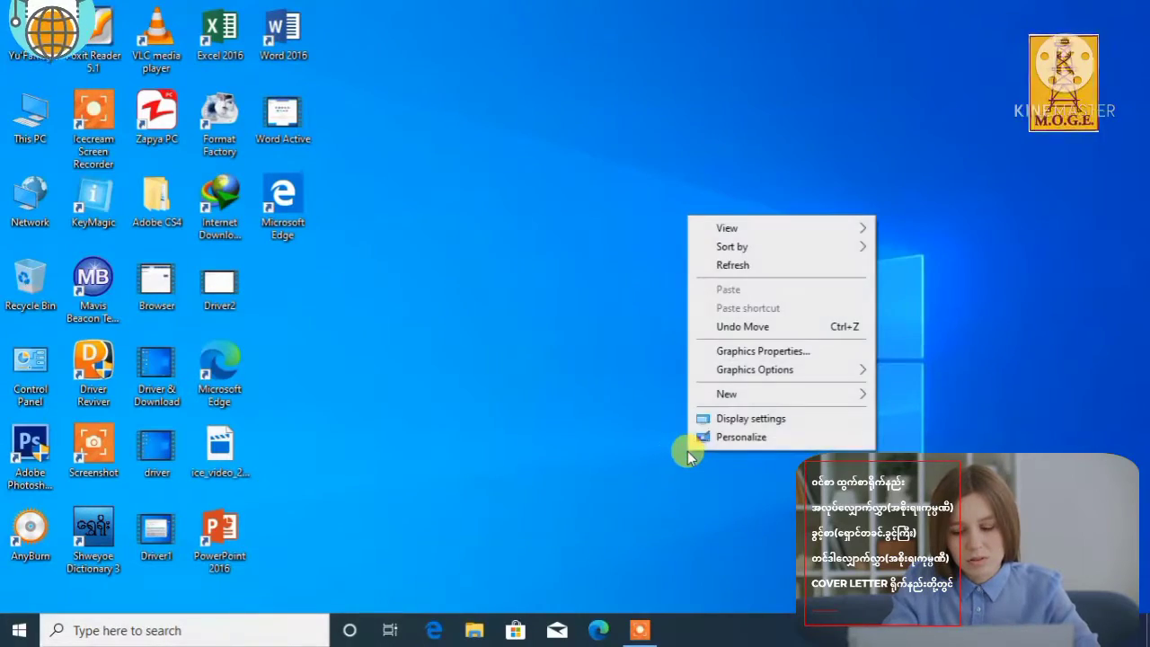
click(719, 267)
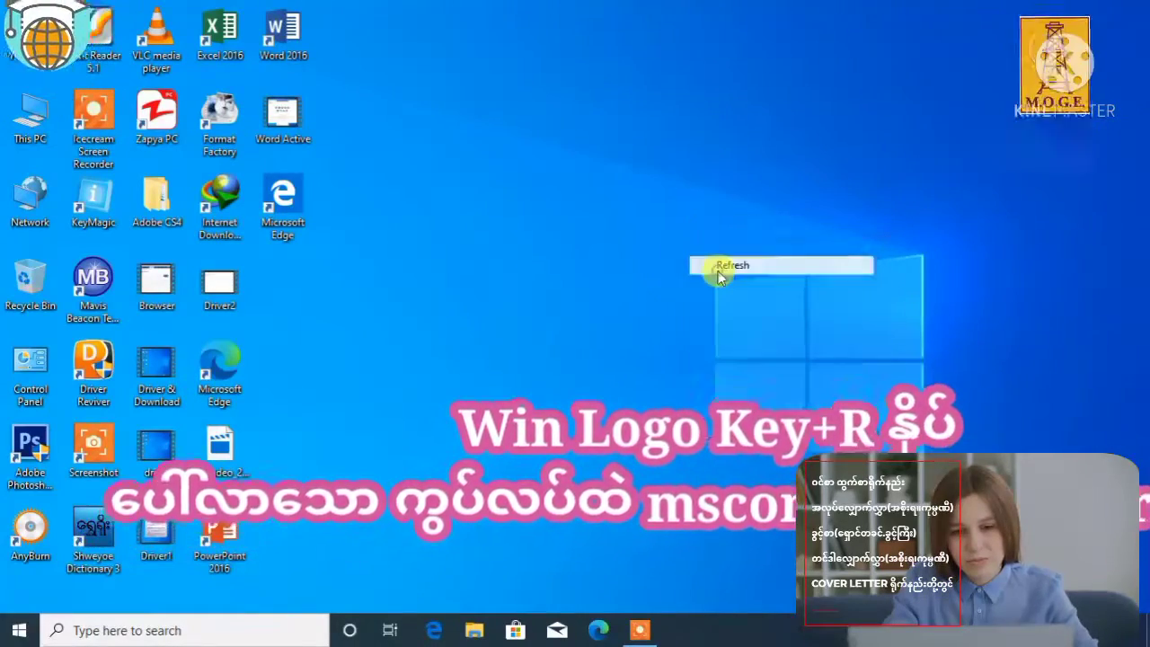
right_click(585, 273)
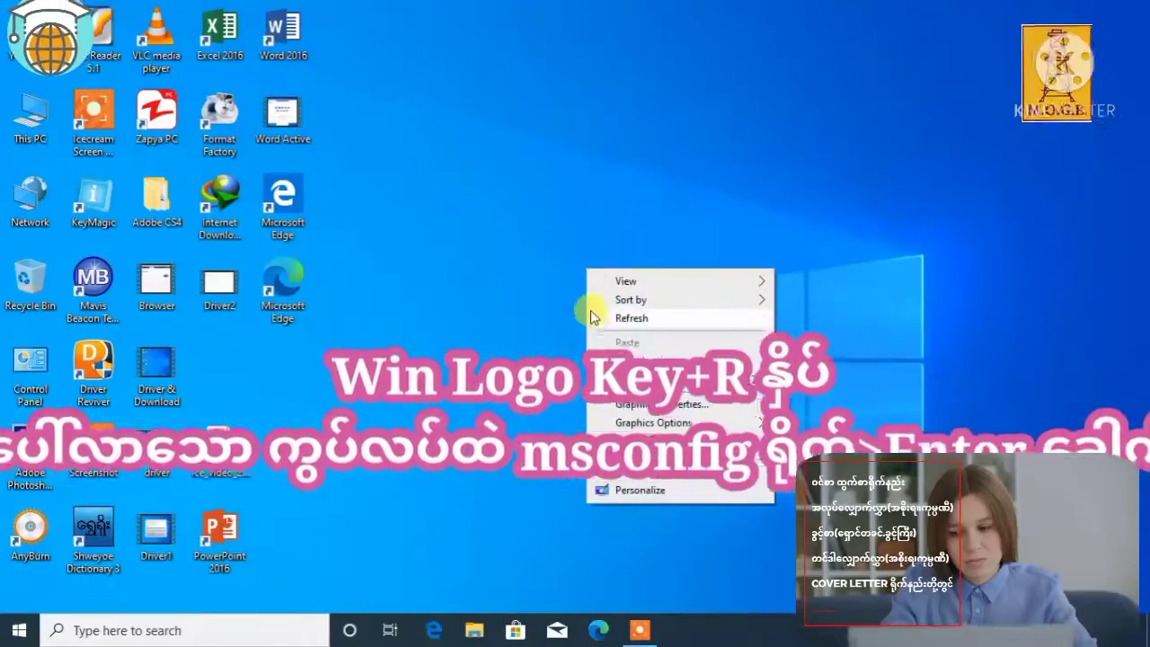
click(592, 321)
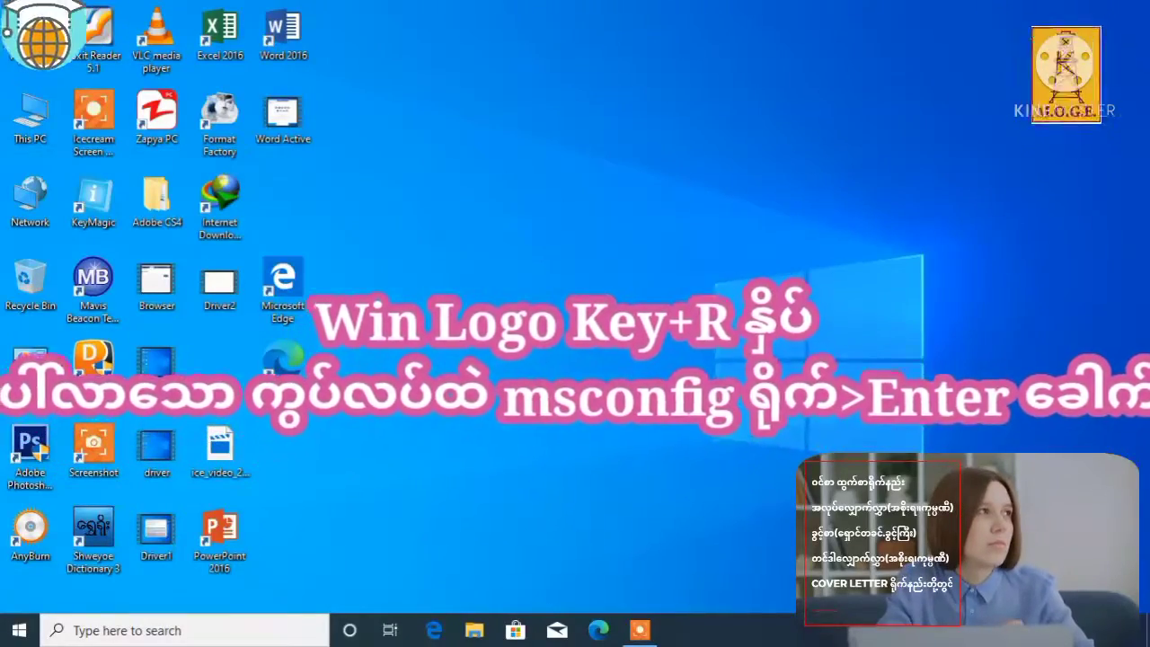
Launch the System Configuration utility by running the command msconfig
key(super+r)
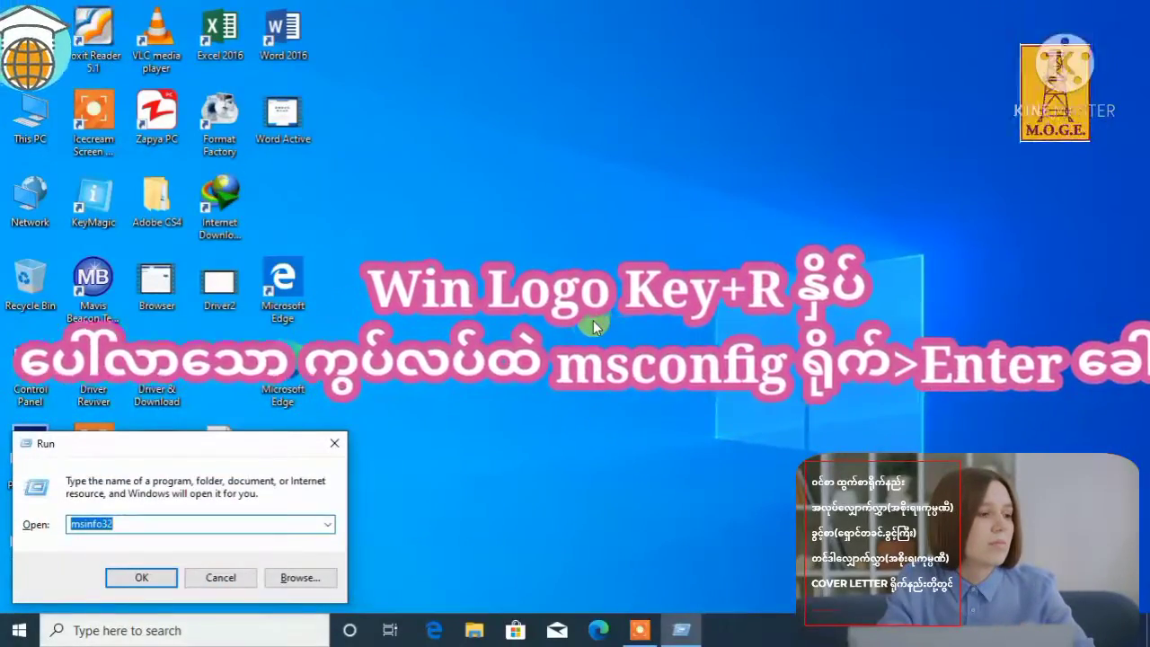
key(BackSpace)
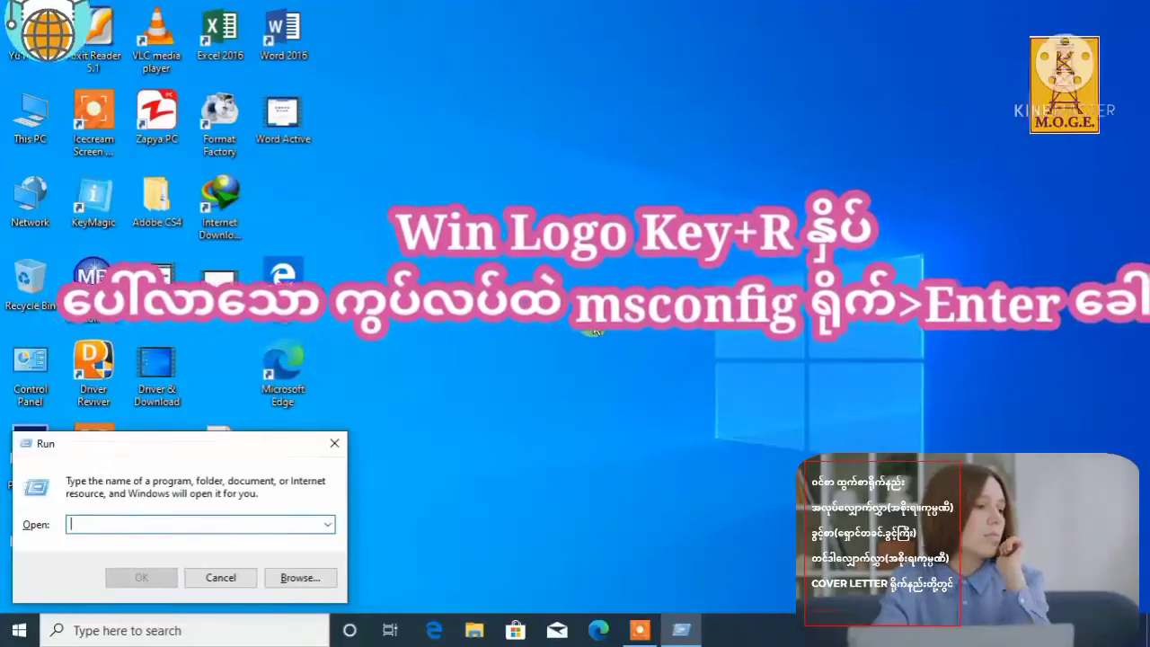
text(m)
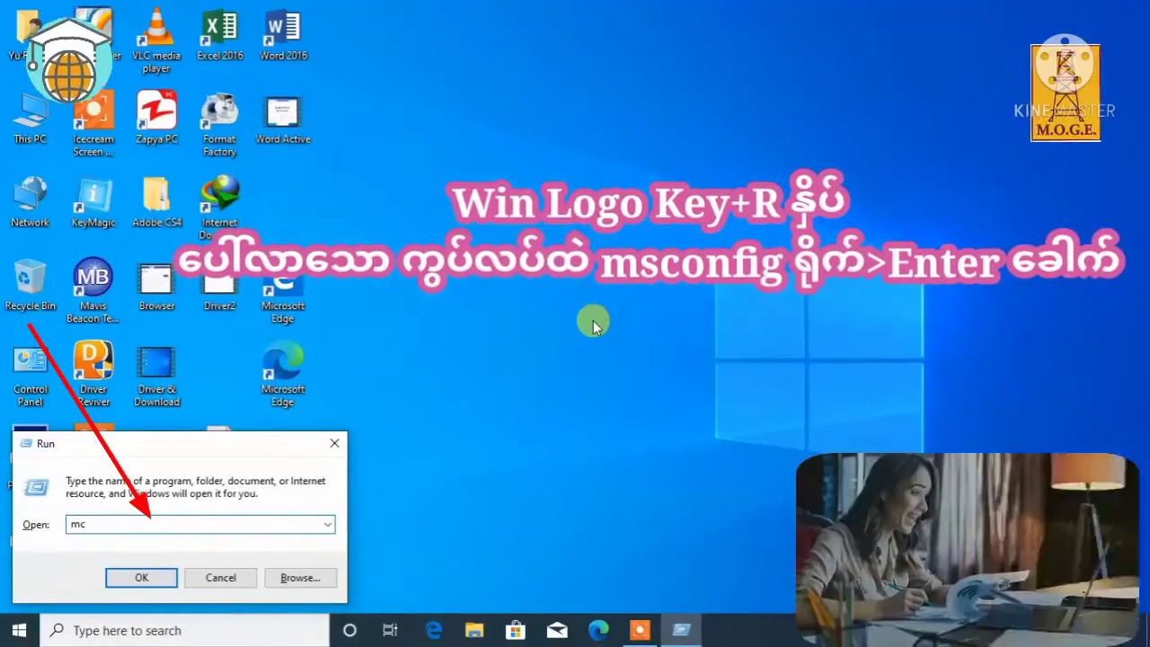
text(sco)
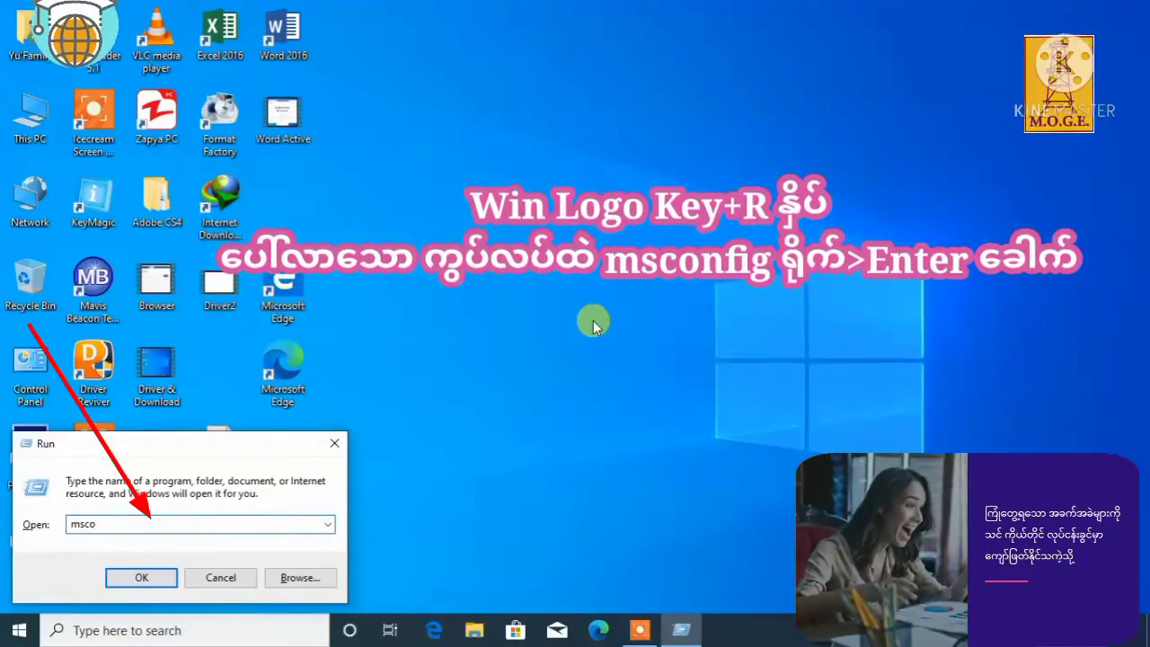
text(nfig)
key(Return)
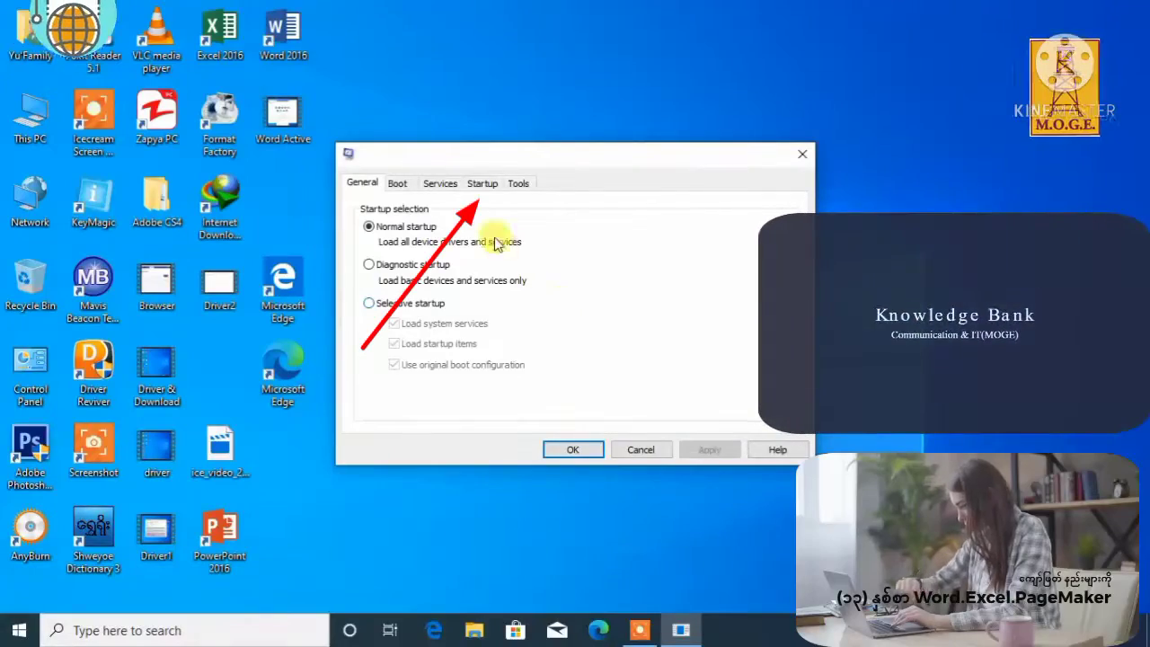
Disable the Zapya Adaptor and Microsoft OneDrive startup items in Task Manager, then close it
click(481, 189)
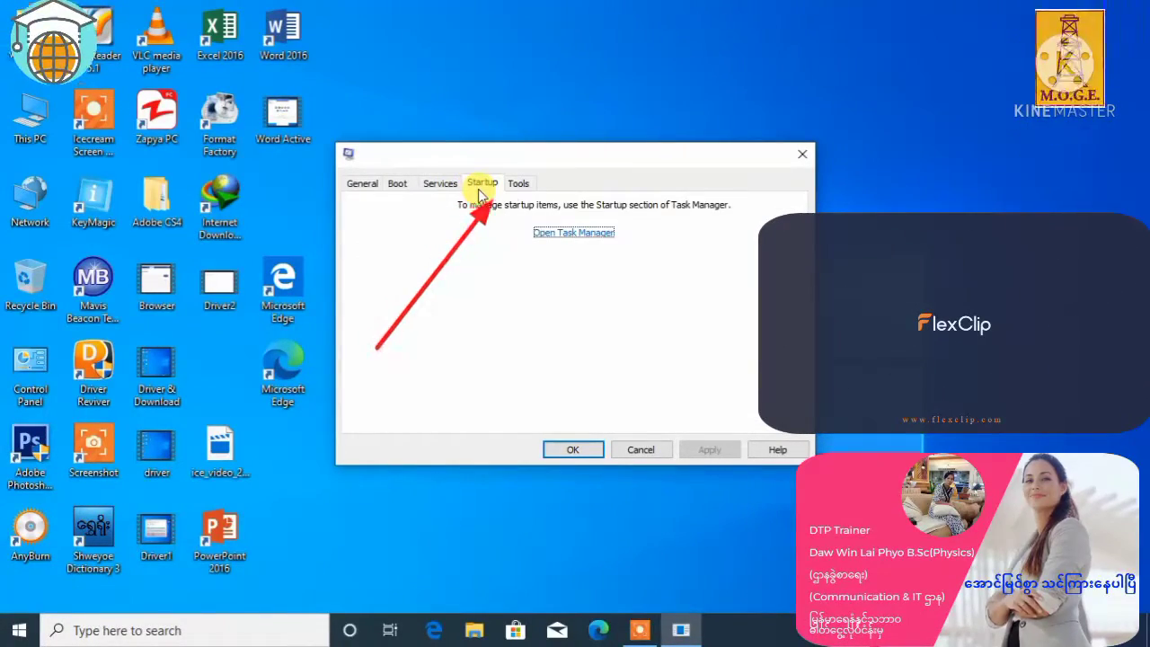
click(539, 233)
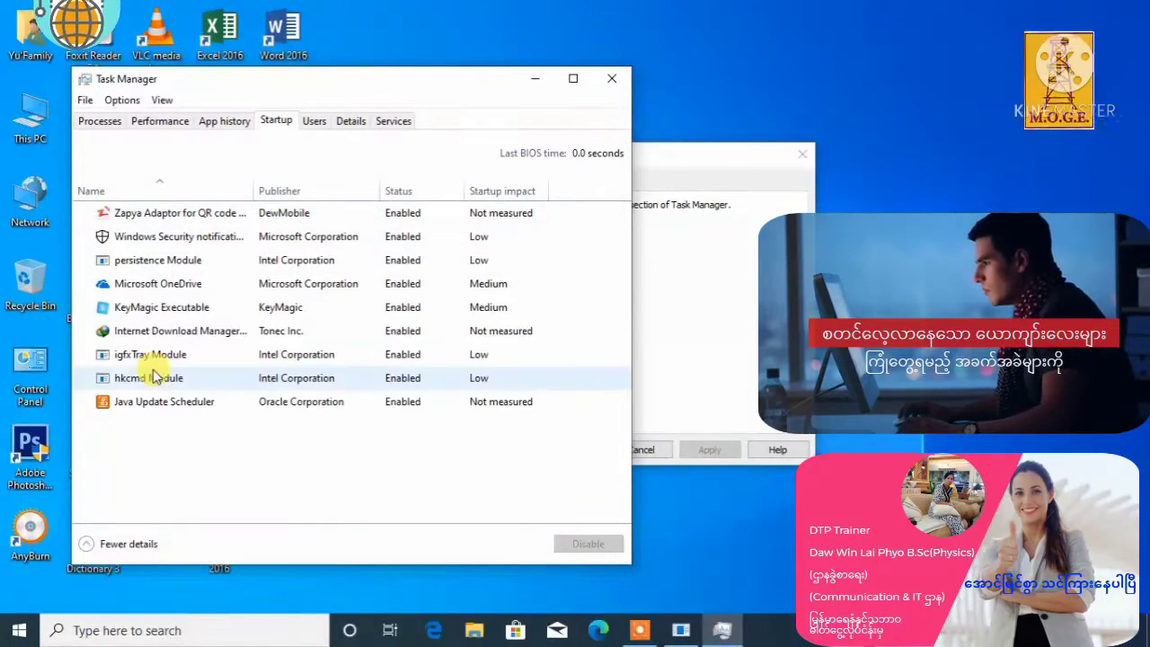
click(171, 223)
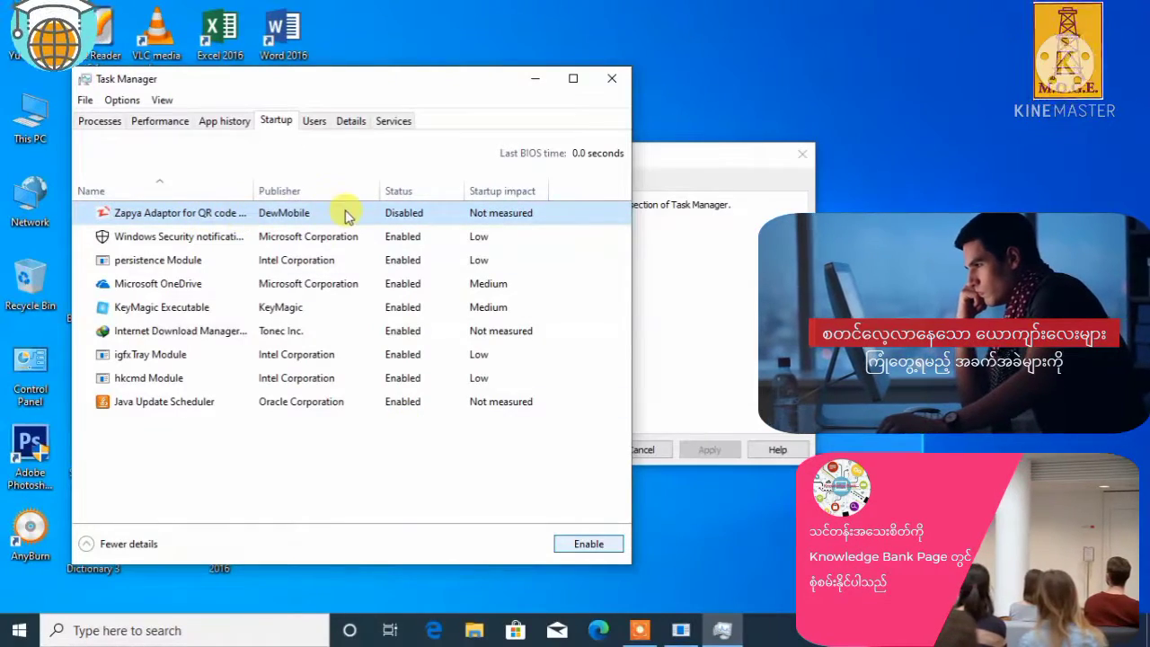
click(161, 284)
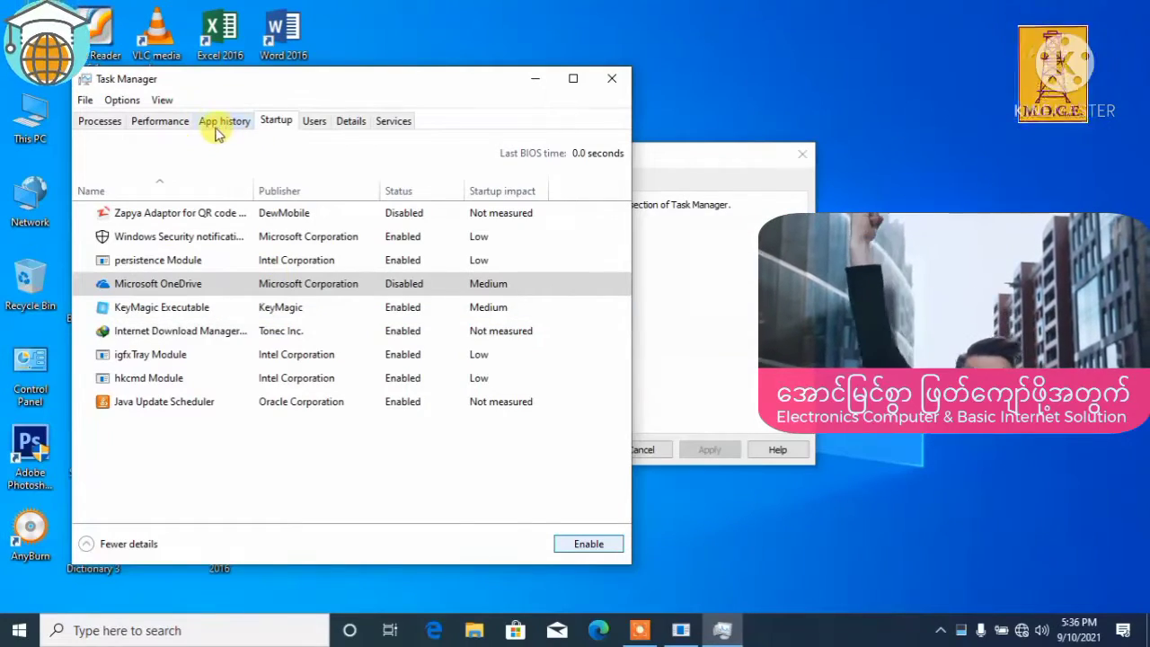
click(110, 126)
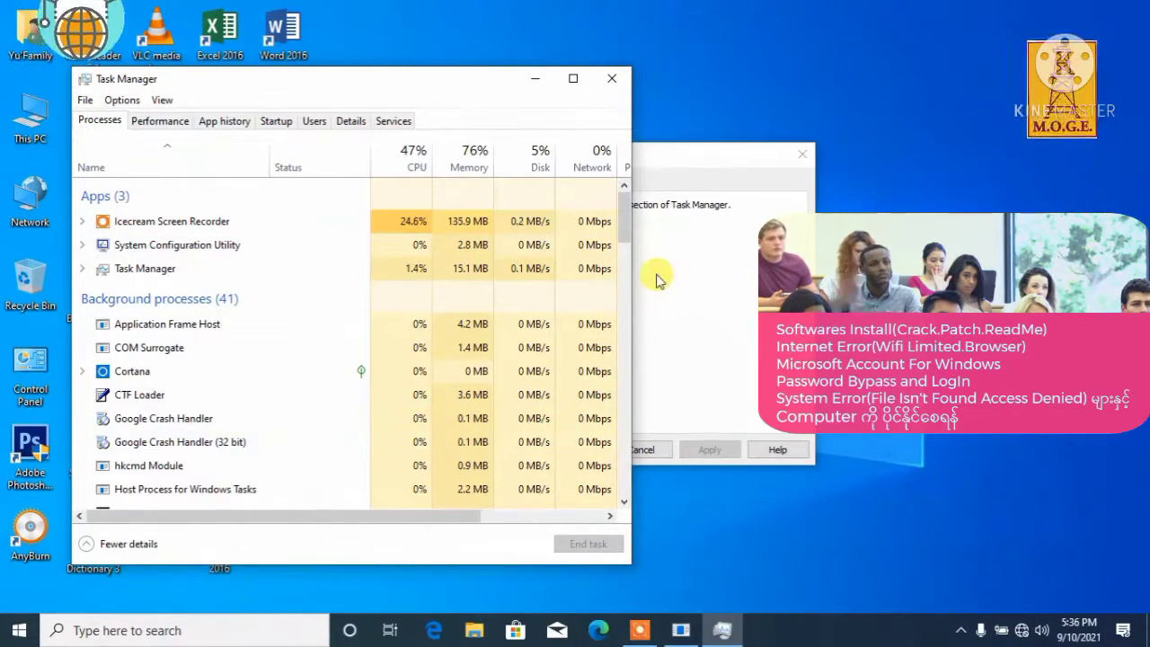
click(614, 84)
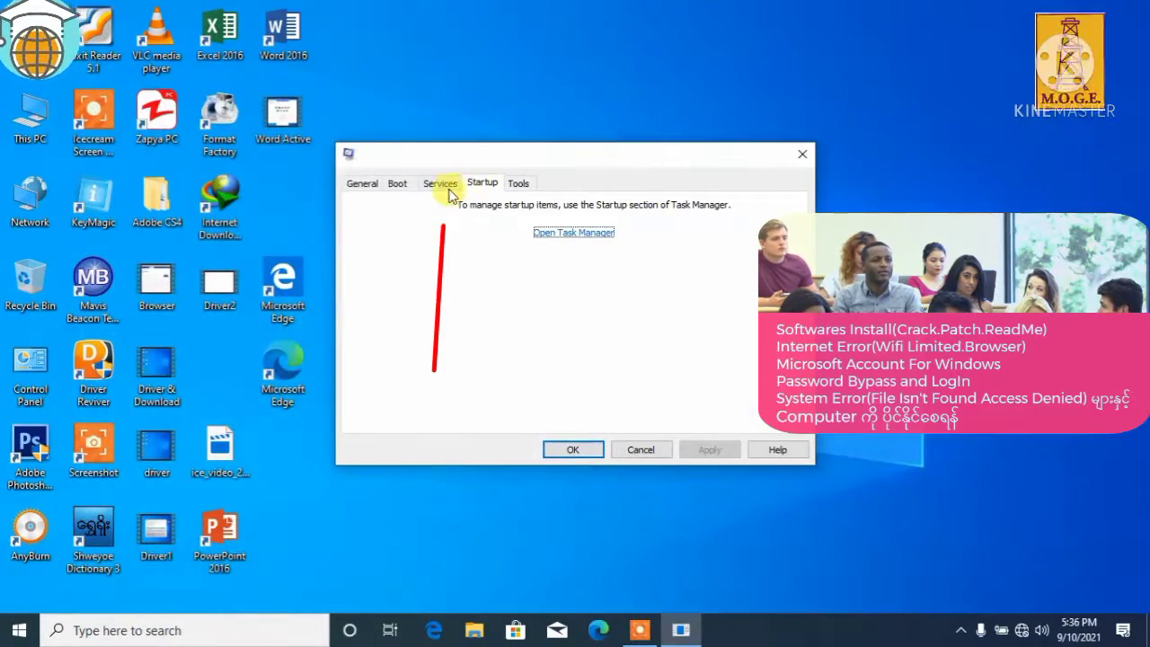
Hide all Microsoft services, disable ZapyaService, and apply the System Configuration changes
click(437, 185)
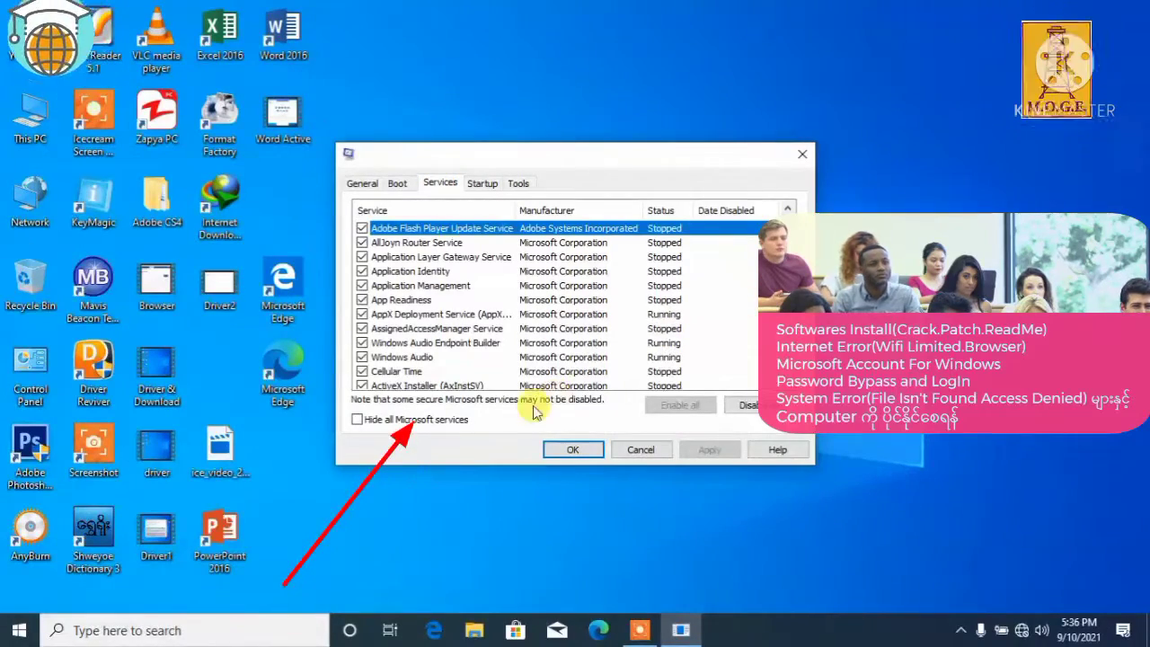
click(400, 421)
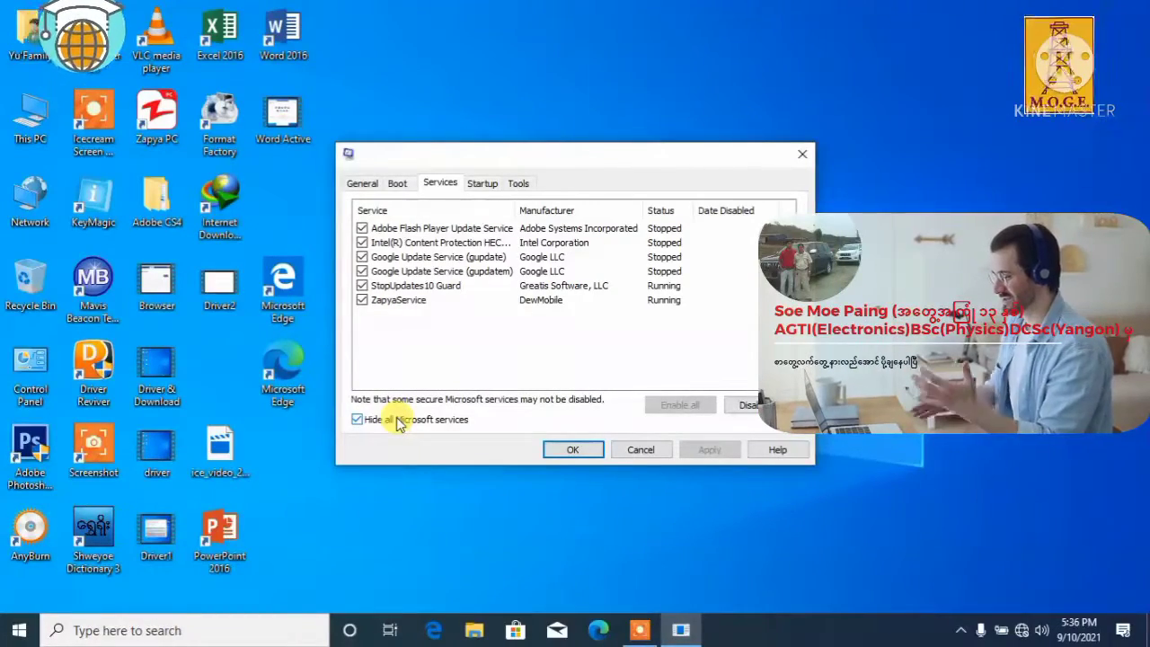
click(392, 302)
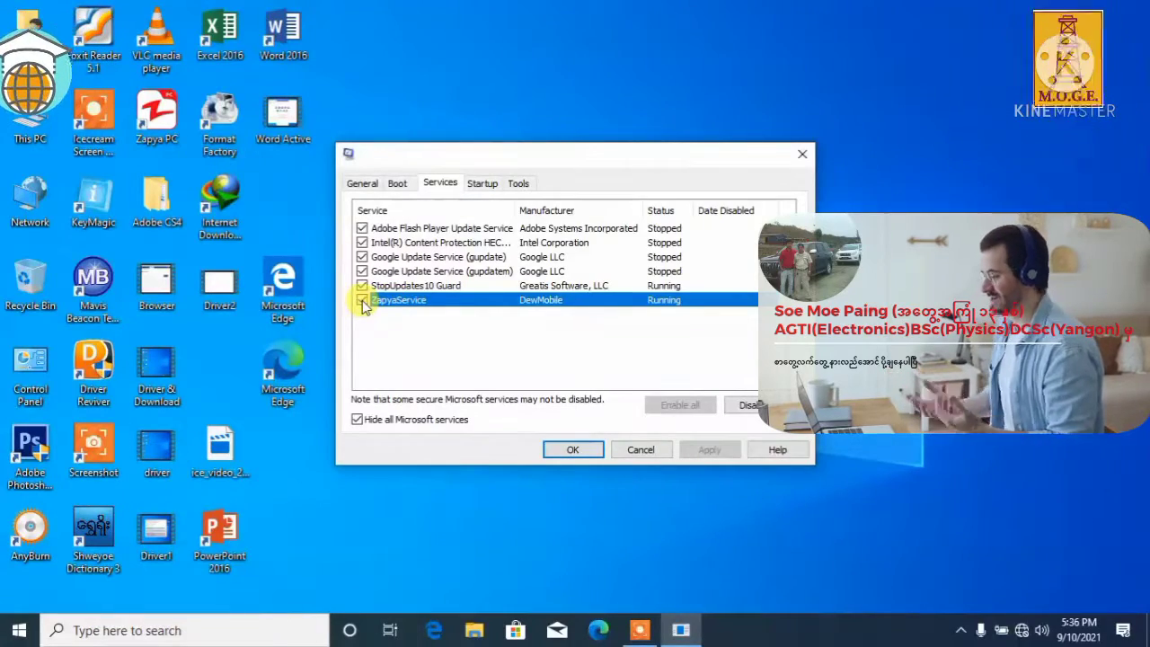
click(363, 302)
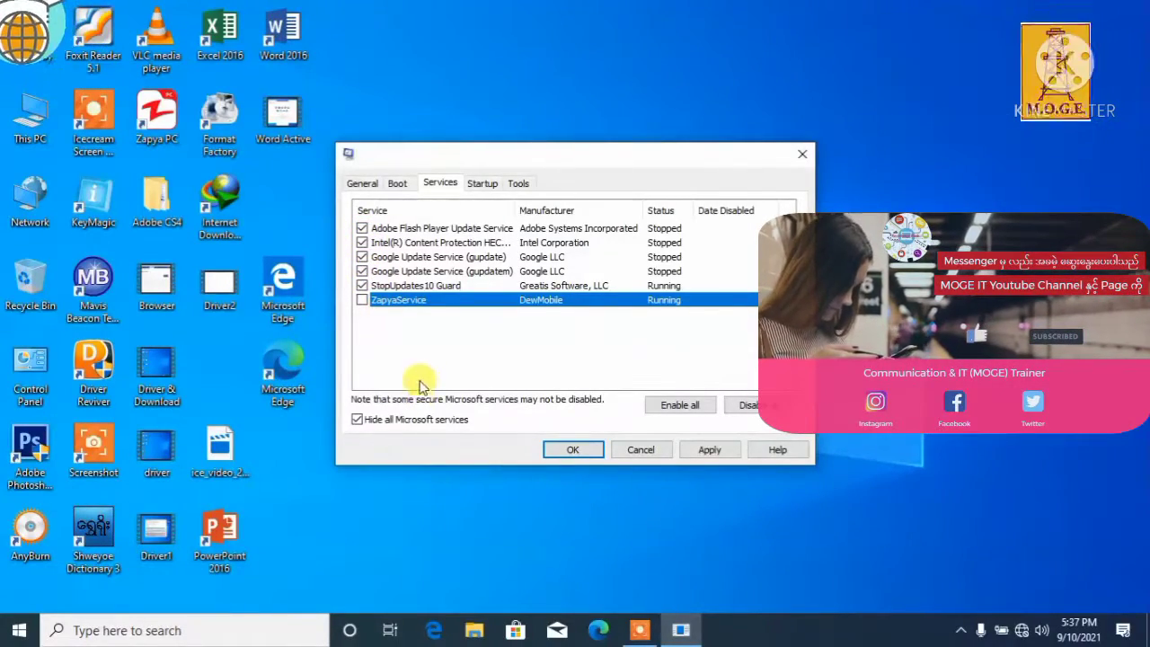
click(697, 452)
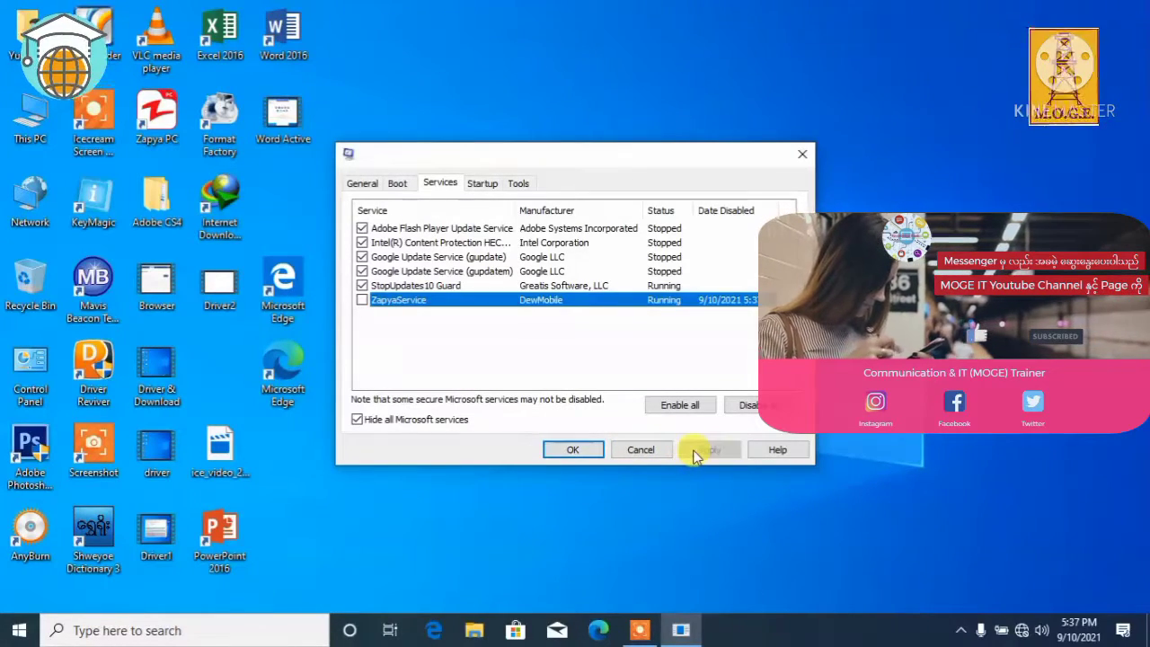
click(580, 455)
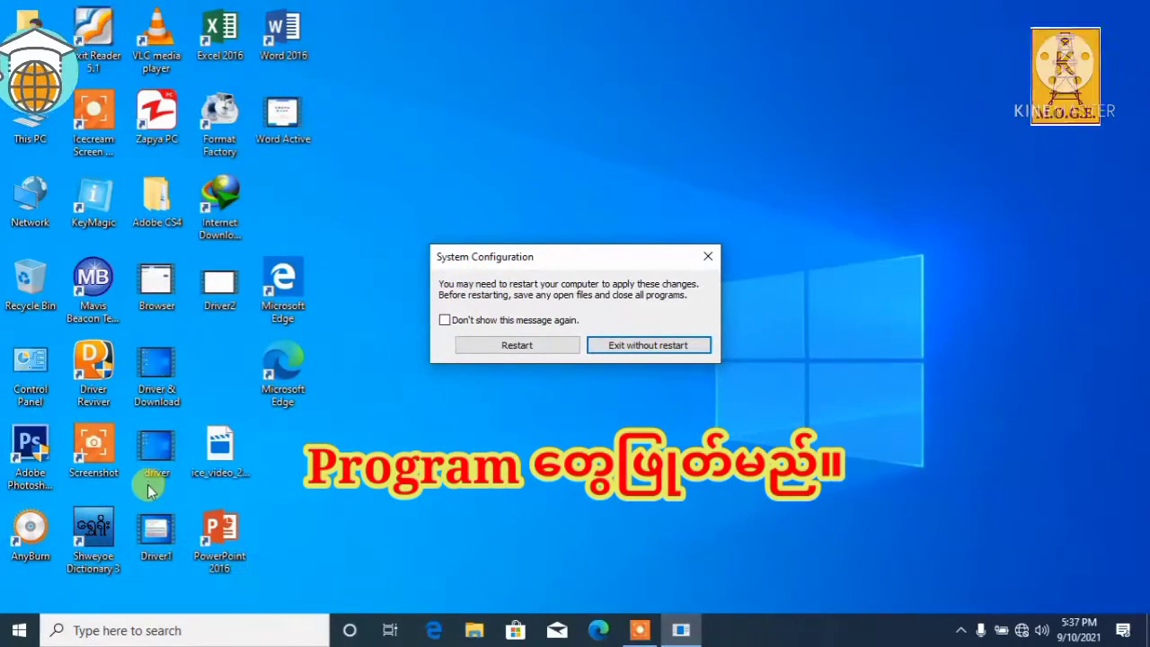
Open Programs and Features from a maximized Control Panel window
double_click(32, 382)
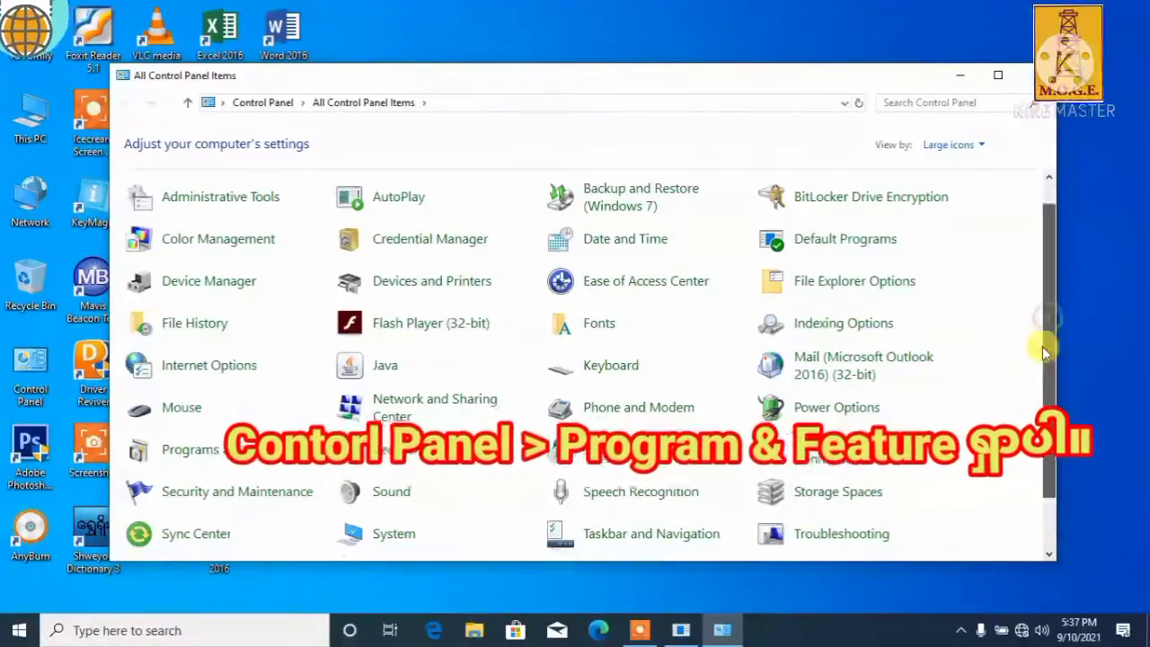
drag(1048, 318, 1035, 454)
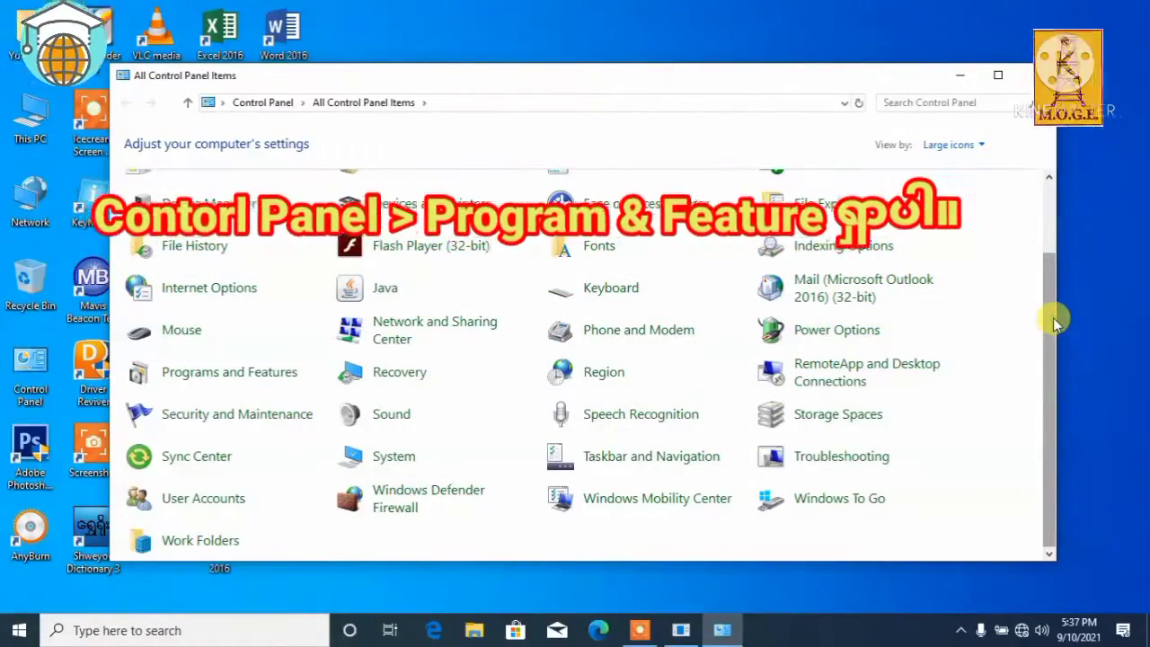
drag(1053, 317, 1059, 249)
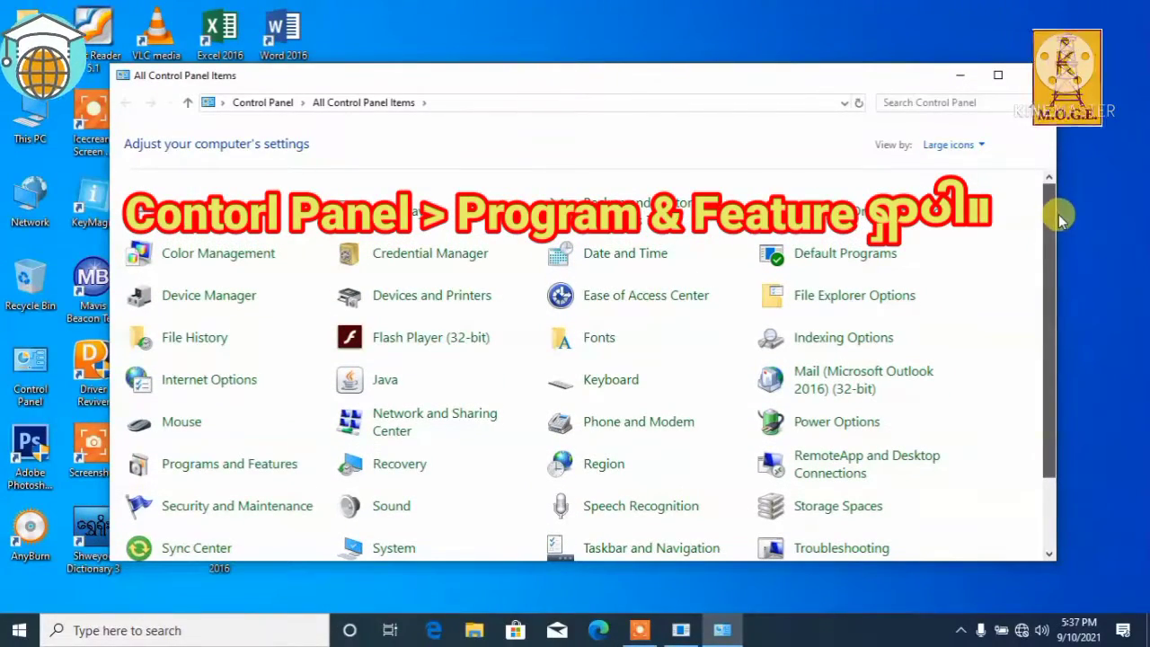
drag(1058, 238, 1053, 315)
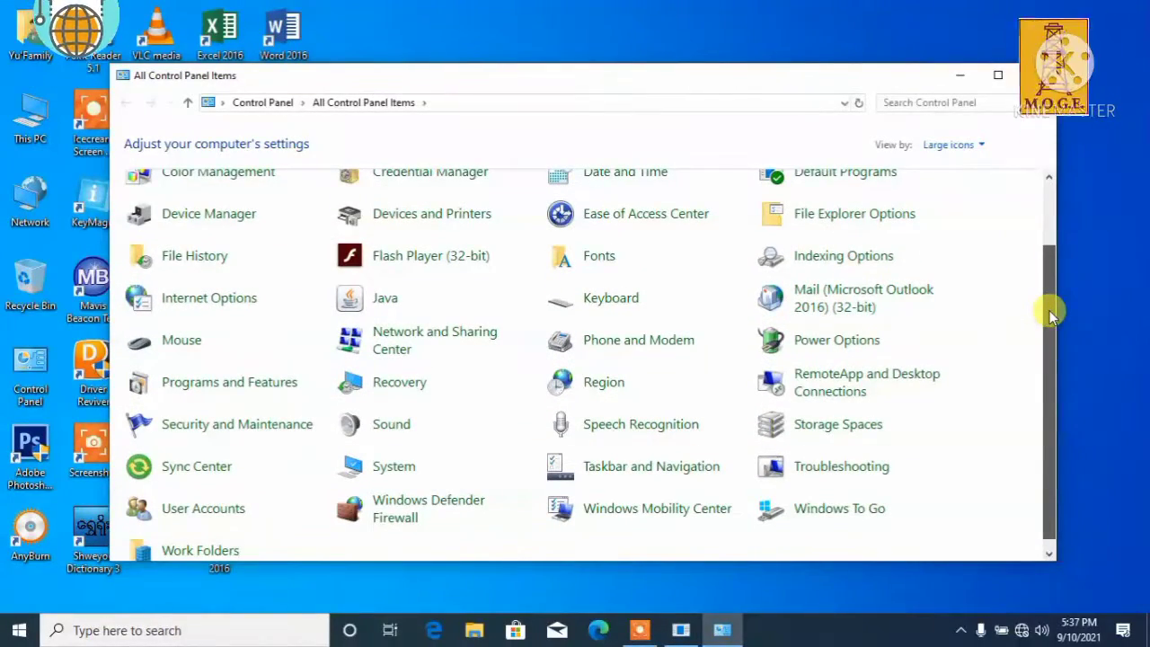
drag(1049, 310, 1035, 368)
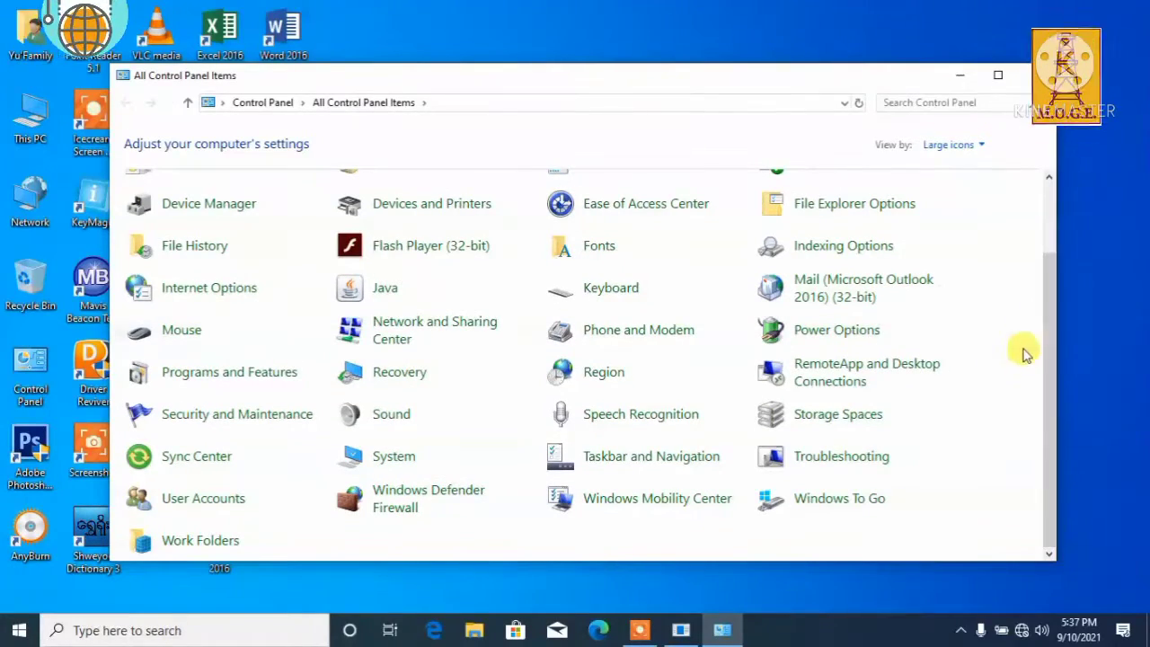
drag(1053, 333, 1055, 233)
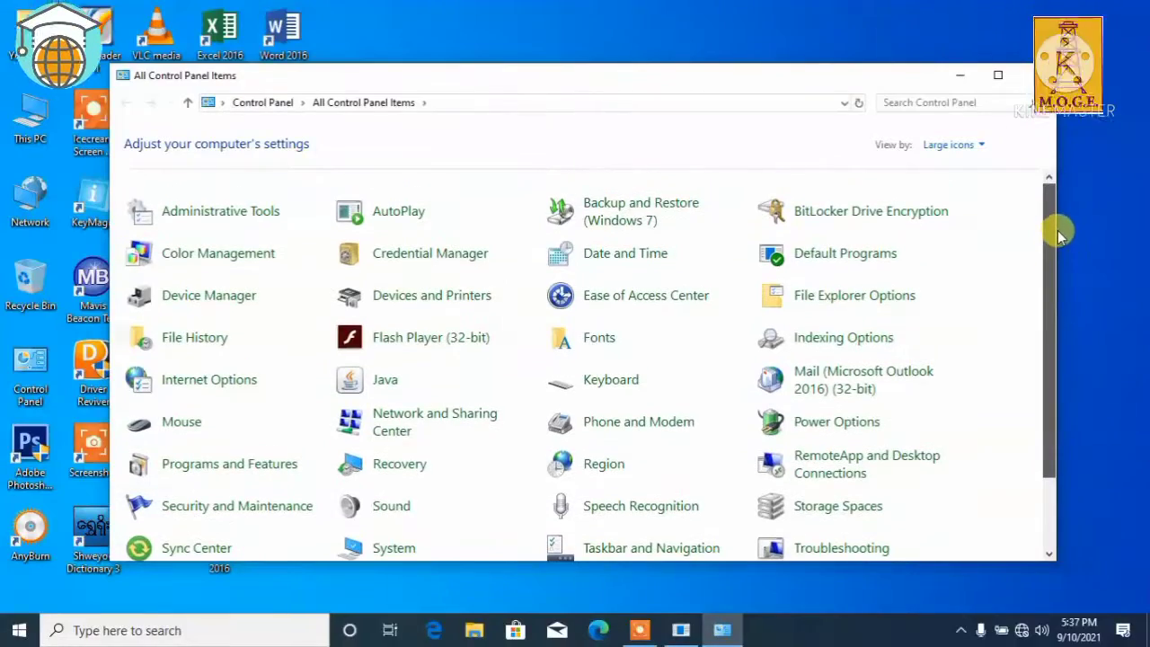
click(997, 77)
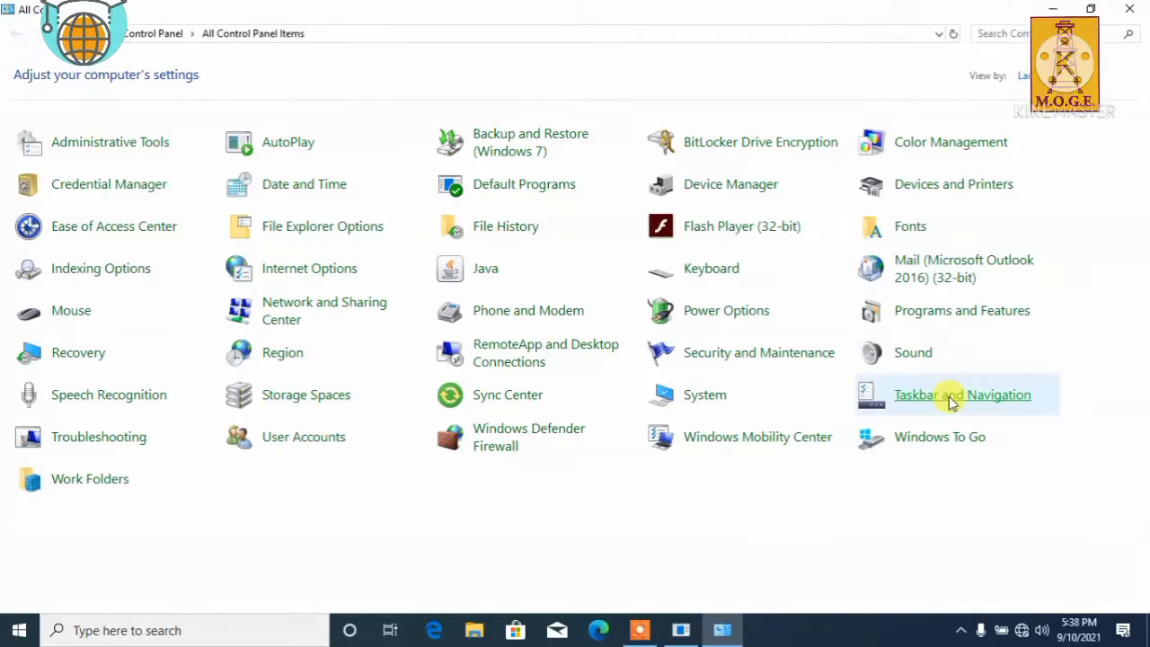
double_click(957, 315)
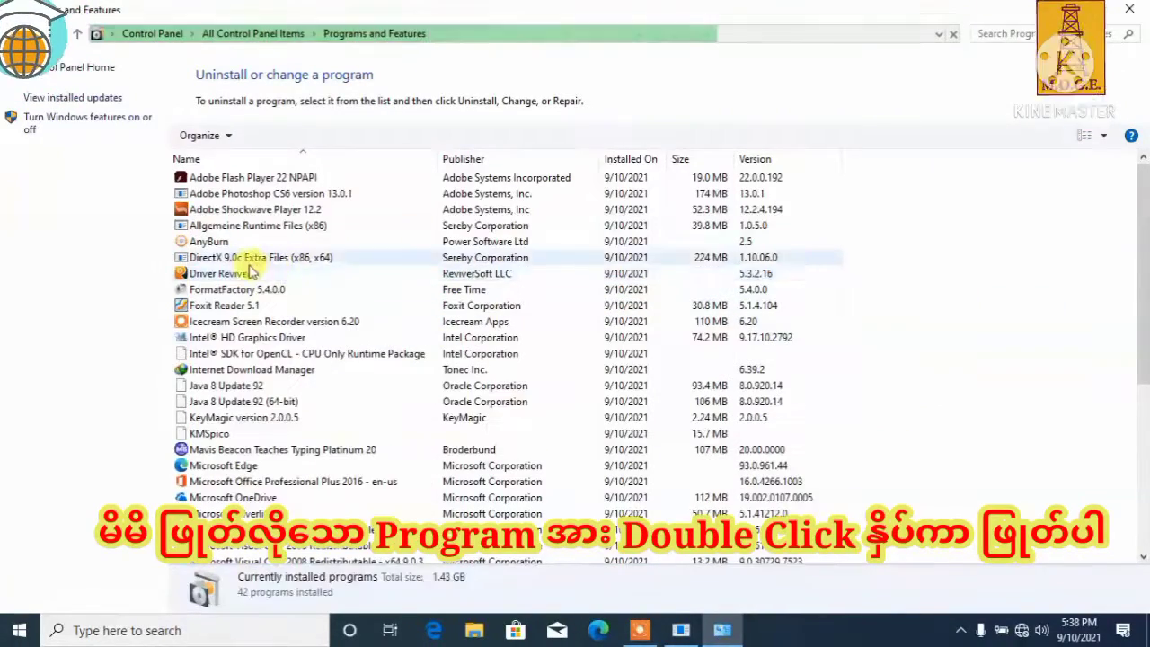
Uninstall Driver Reviver and close all the browser tabs opened by its uninstaller
click(220, 273)
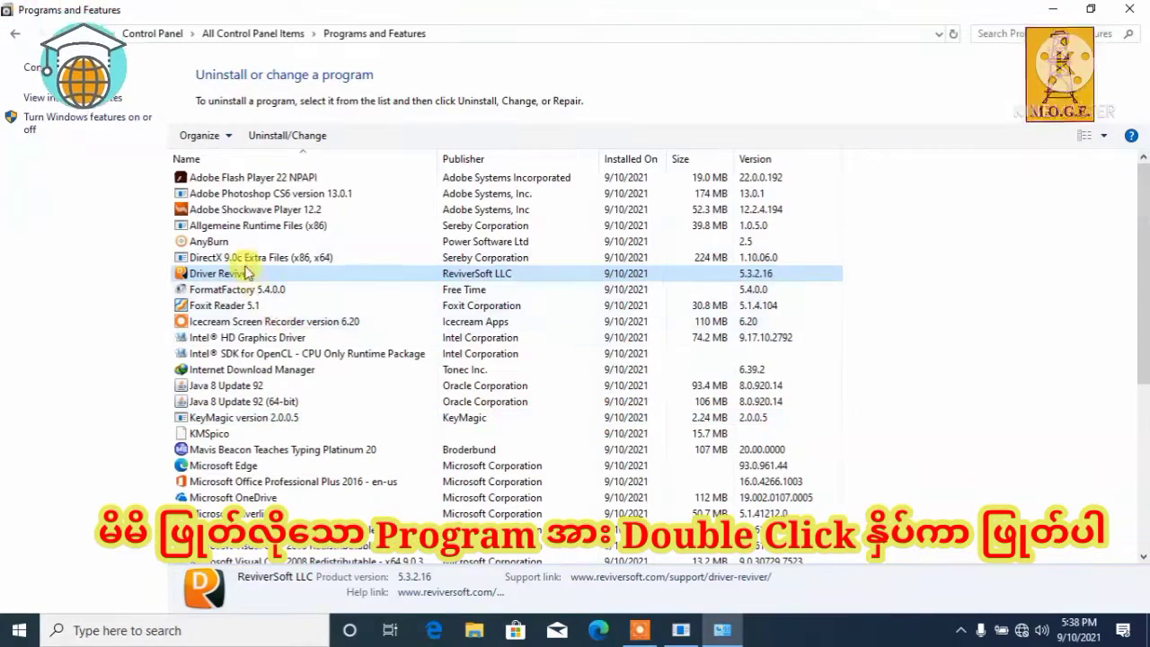
click(287, 137)
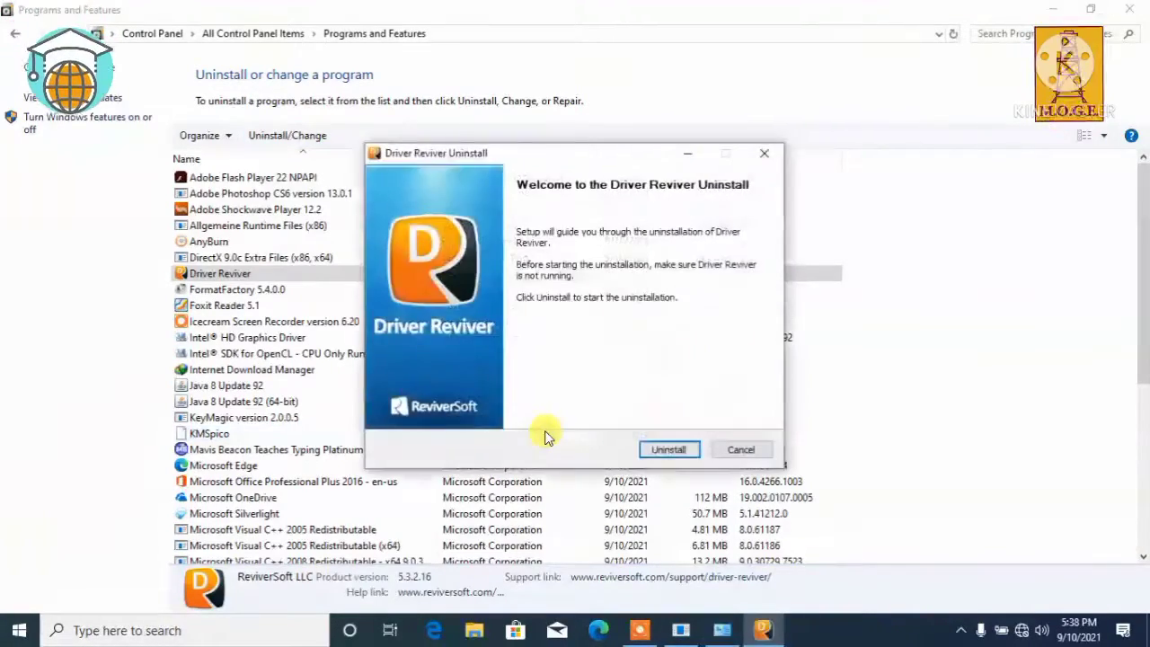
click(660, 450)
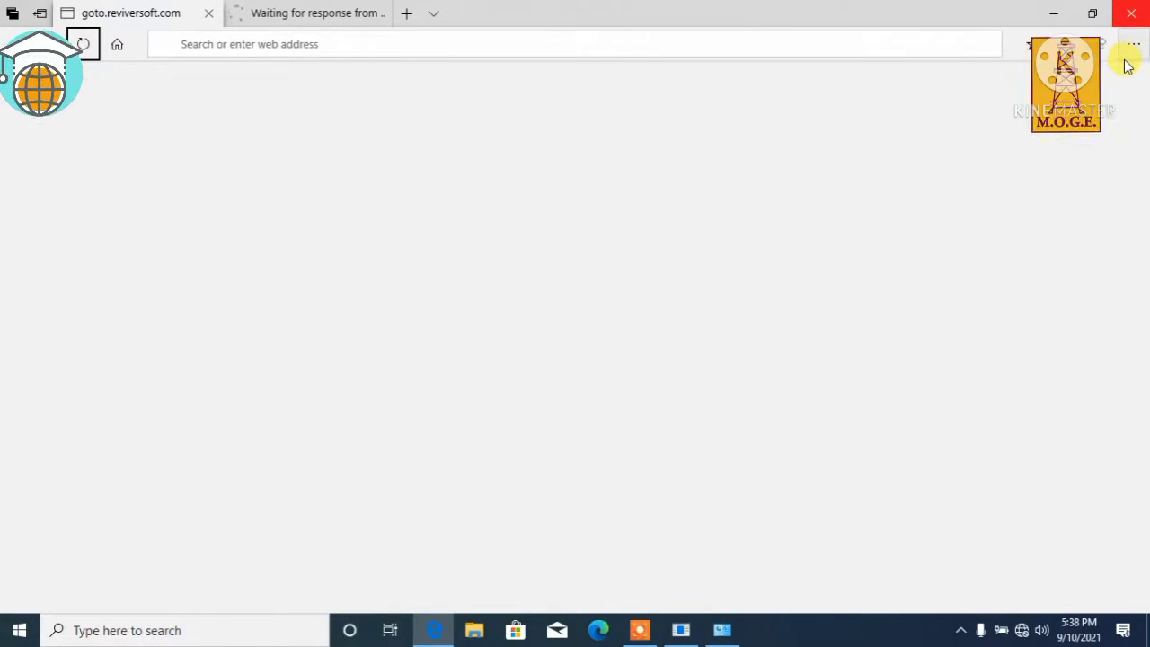
click(1131, 12)
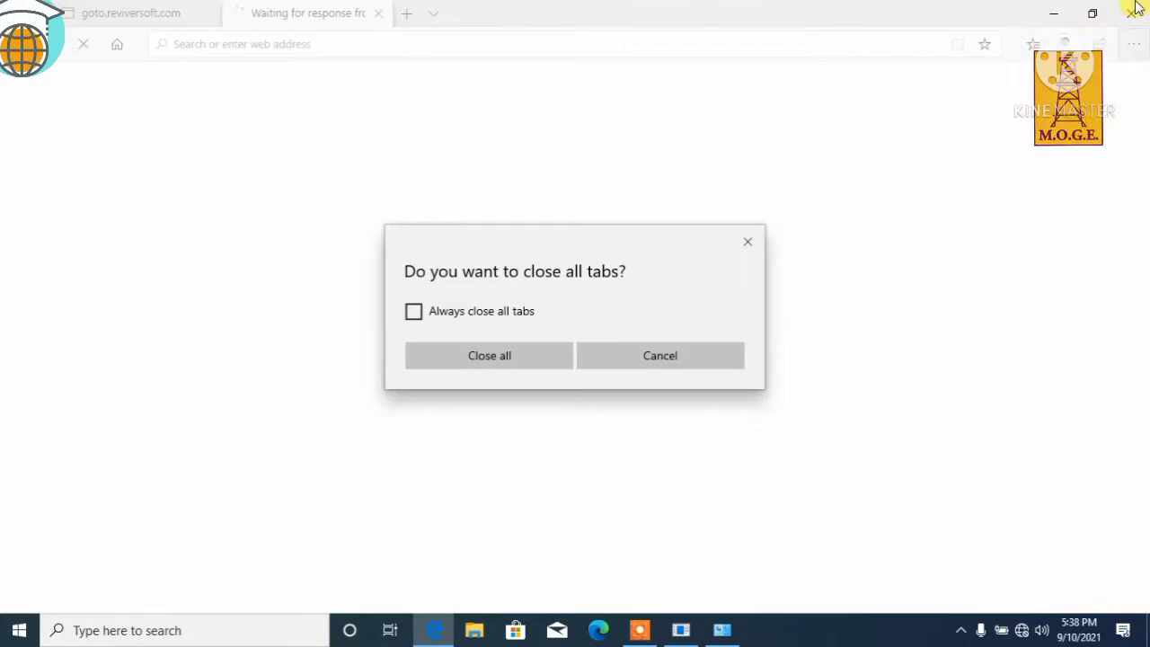
click(512, 358)
click(471, 358)
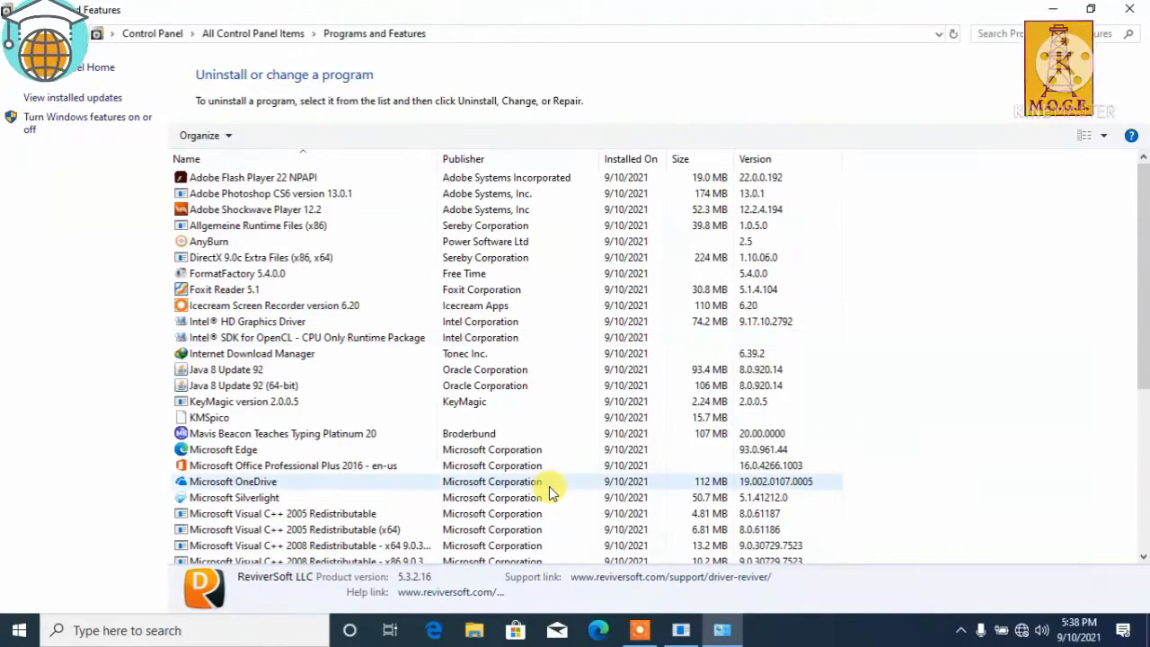
Look through the whole list of installed programs and close Programs and Features
click(753, 401)
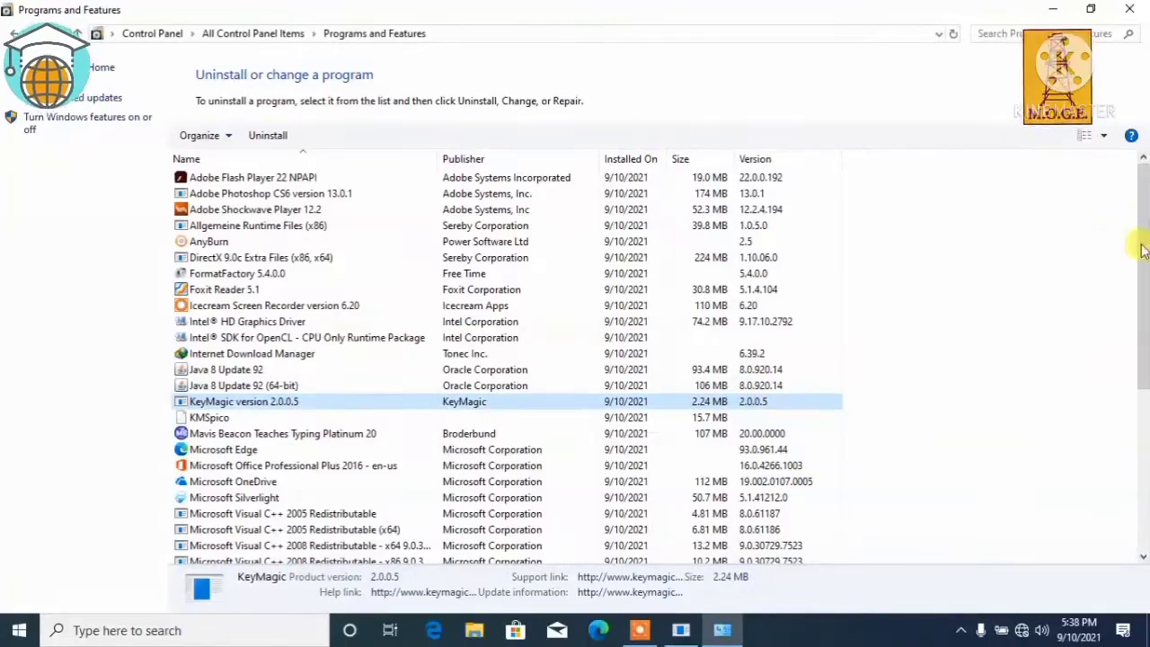
drag(1146, 250, 1146, 406)
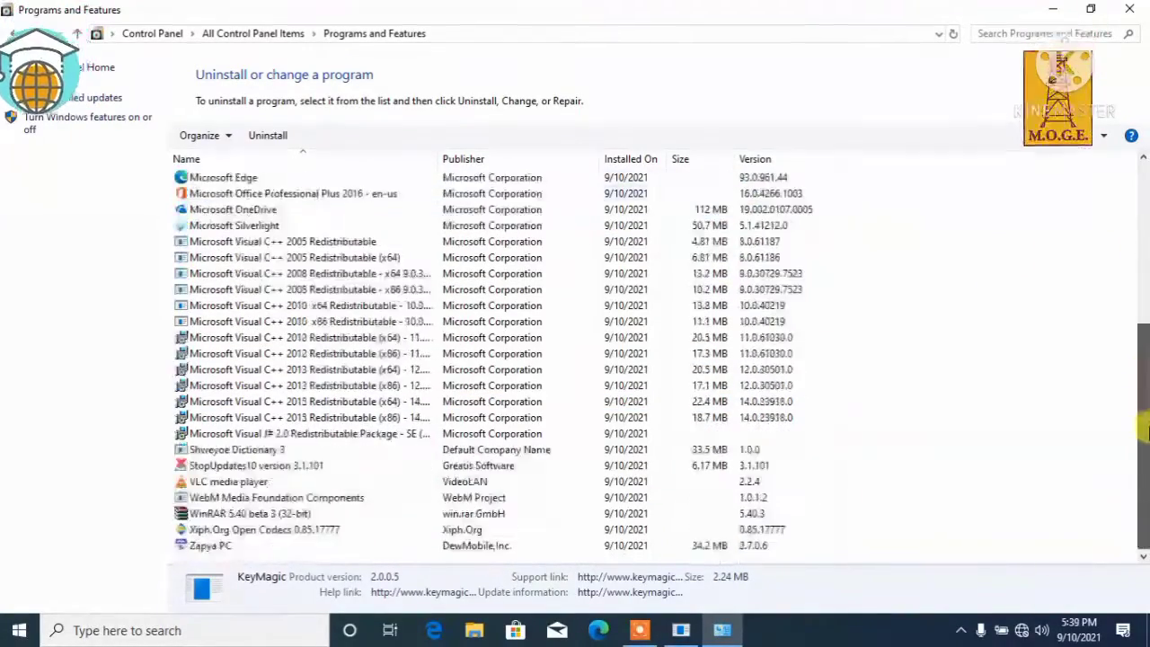
drag(1146, 430, 1146, 238)
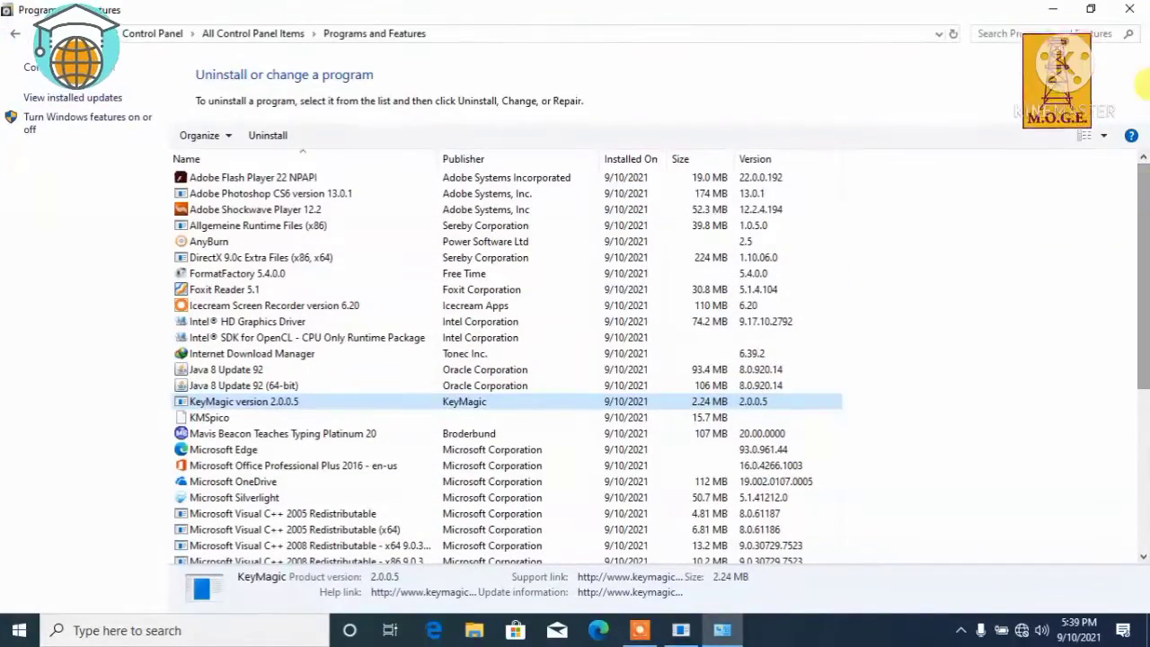
click(1129, 9)
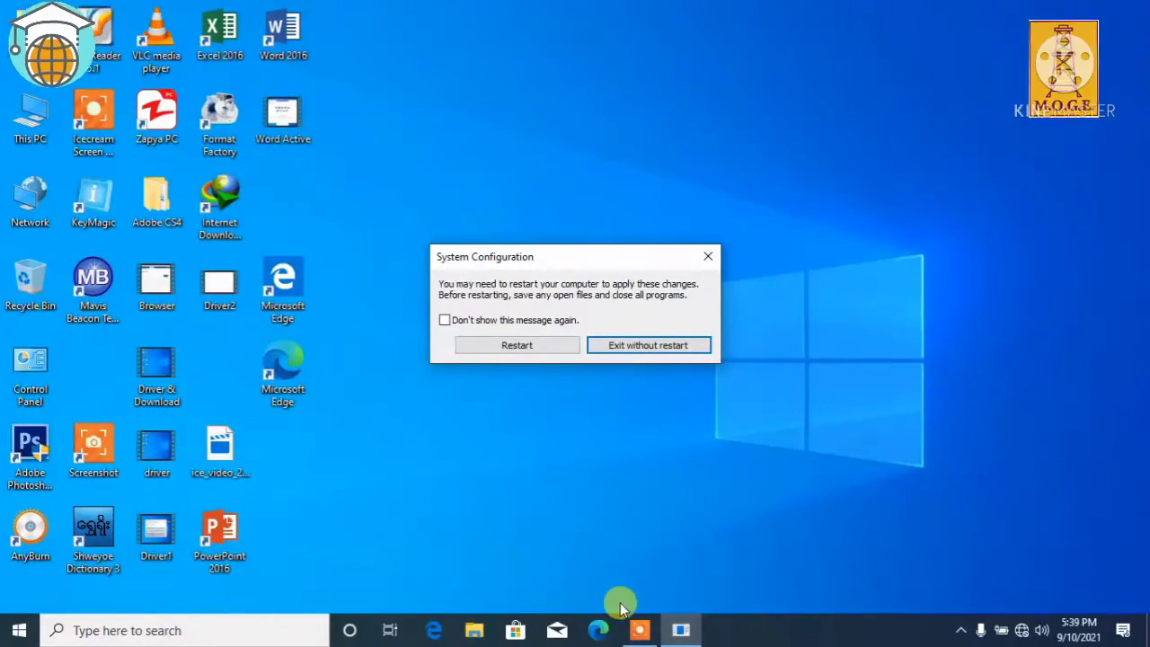
click(641, 631)
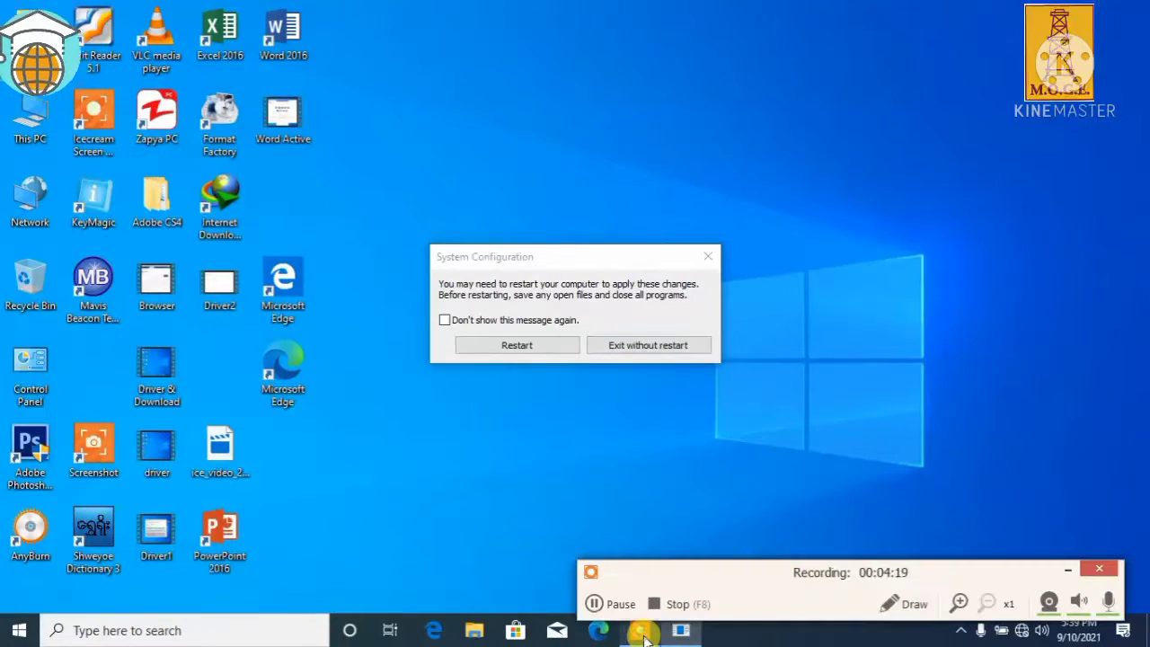